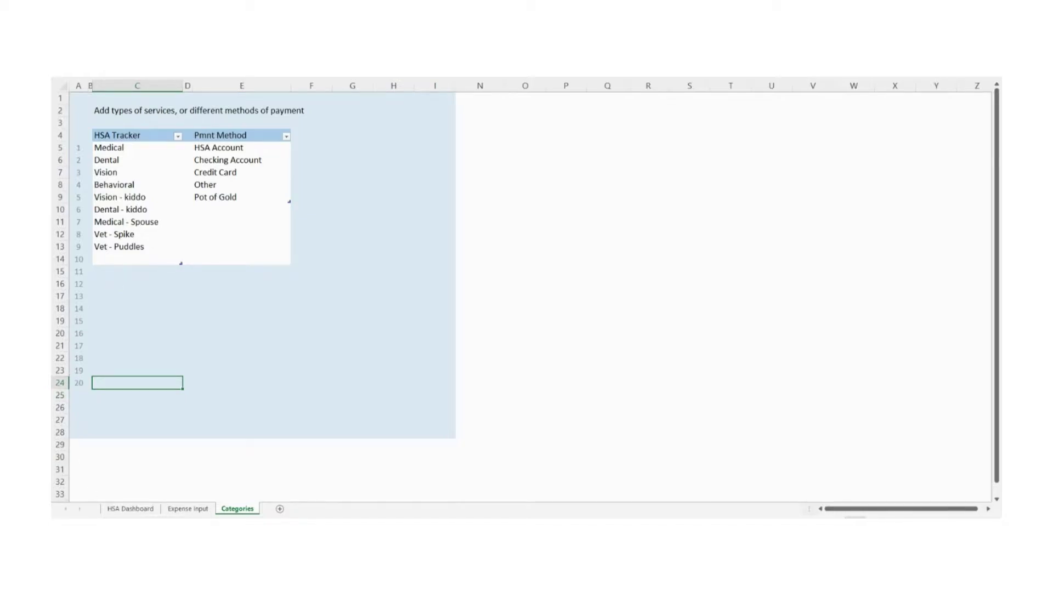
- Open the Expense Input sheet and examine the date, description, amount and type options of the Glasses expense
left_click(188, 509)
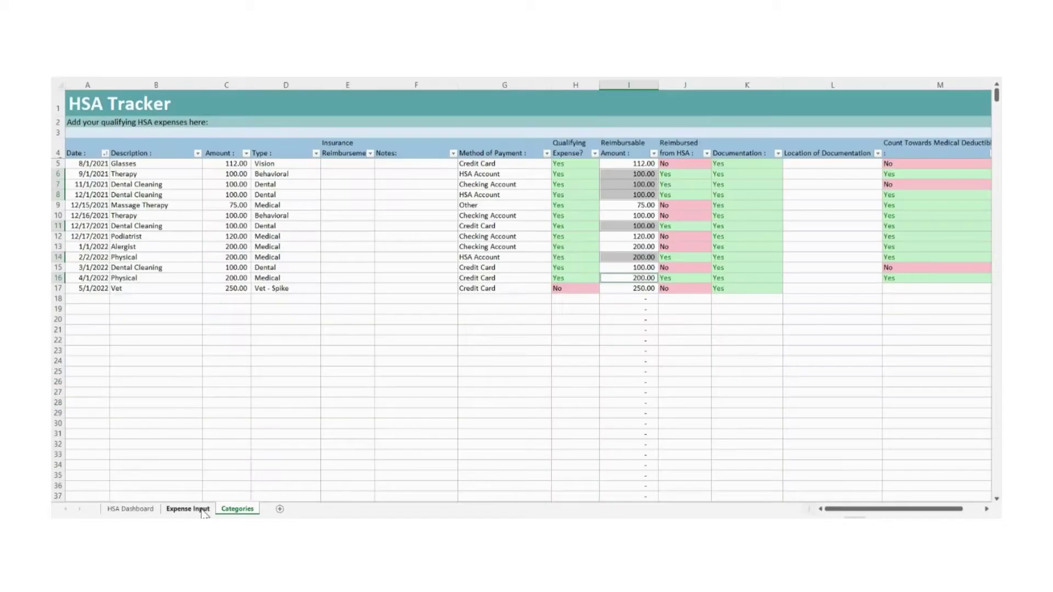
left_click(179, 372)
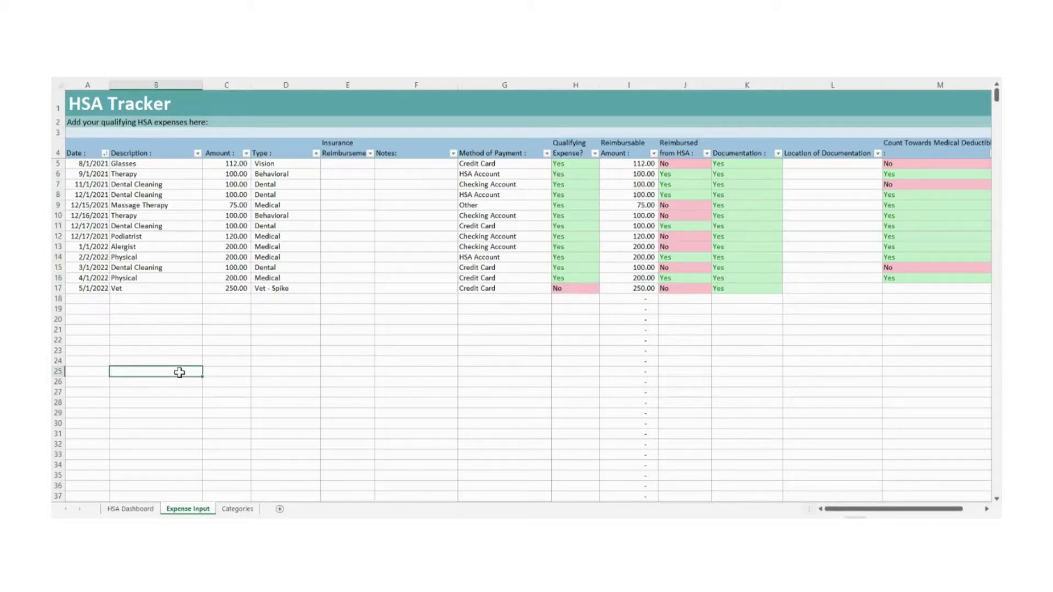
left_click(90, 162)
left_click(139, 163)
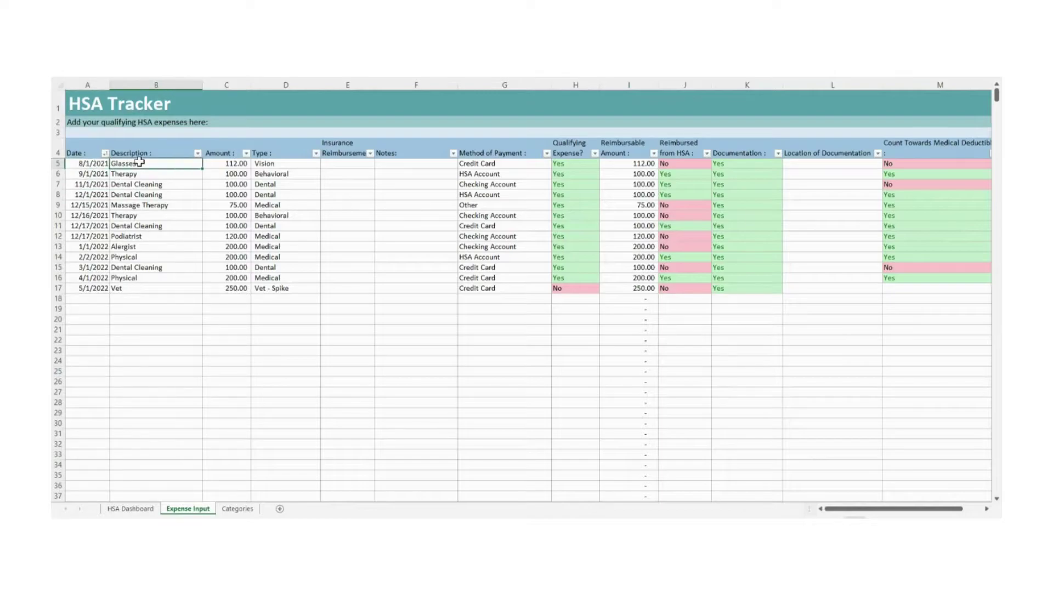
left_click(222, 164)
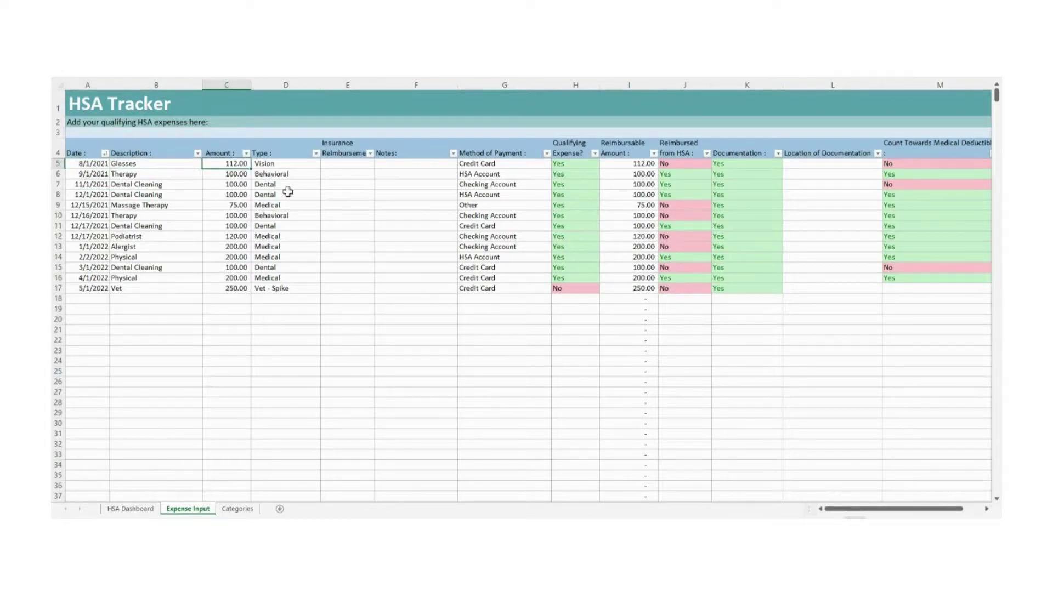
left_click(285, 164)
left_click(325, 164)
scroll(324, 221, "down", 1)
scroll(322, 196, "up", 1)
key("Escape")
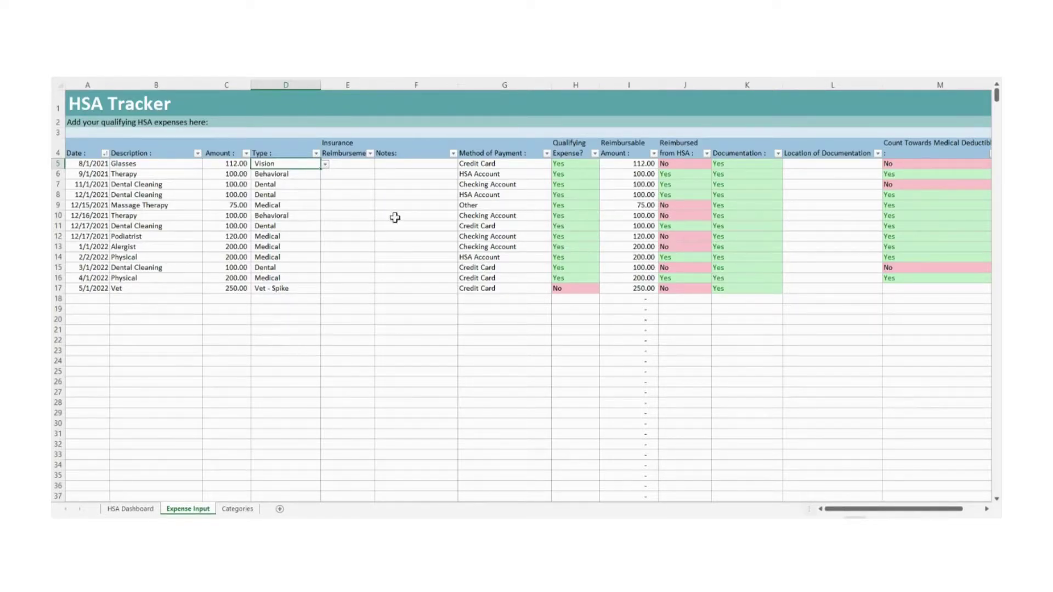
- Check the insurance reimbursement, notes, method of payment and qualifying expense fields of the Glasses expense
left_click(347, 165)
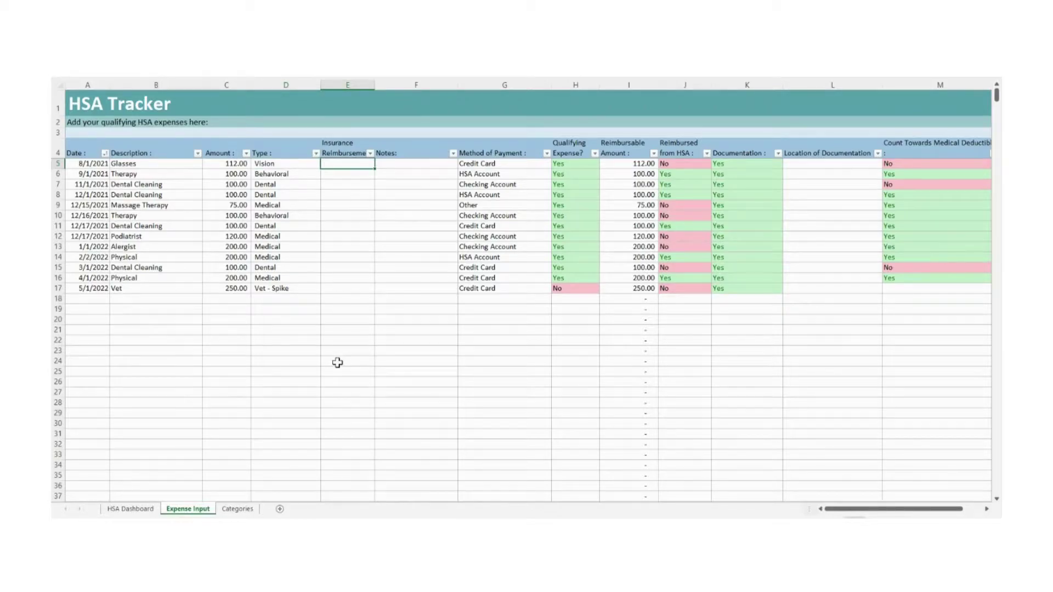
left_click(405, 163)
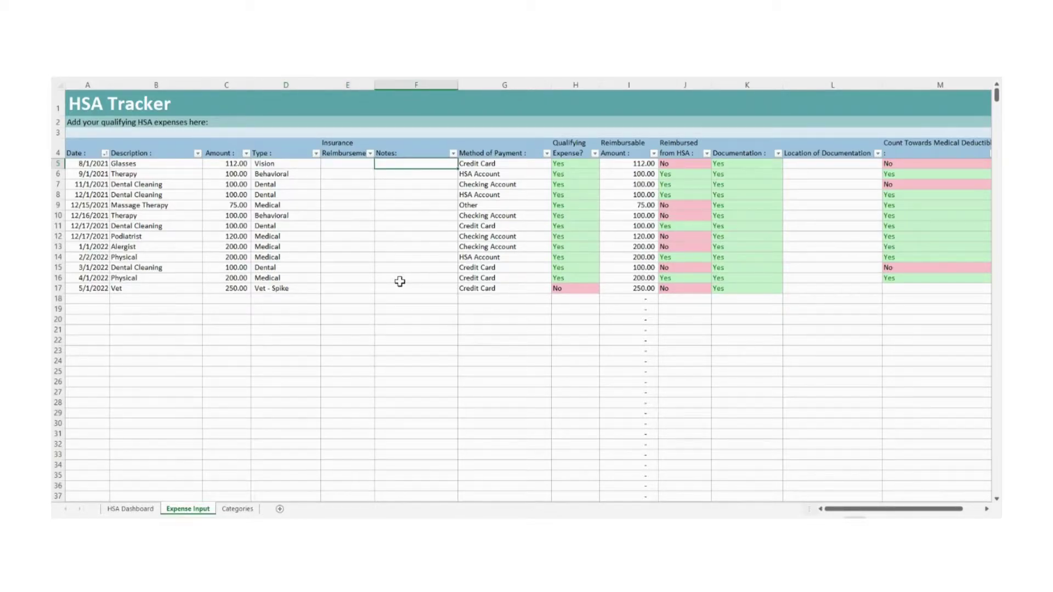
left_click(497, 163)
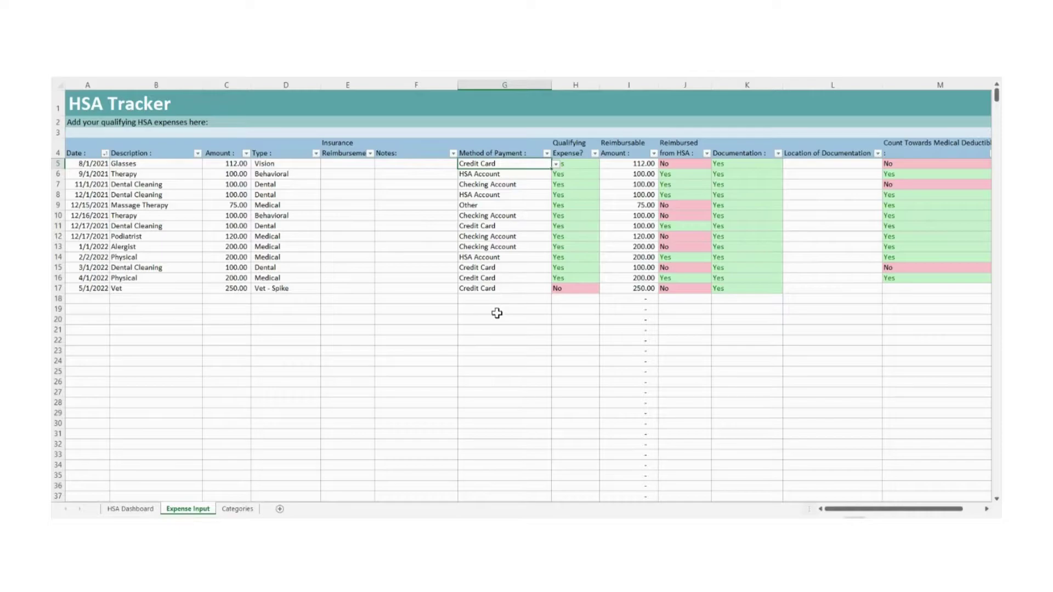
left_click(572, 164)
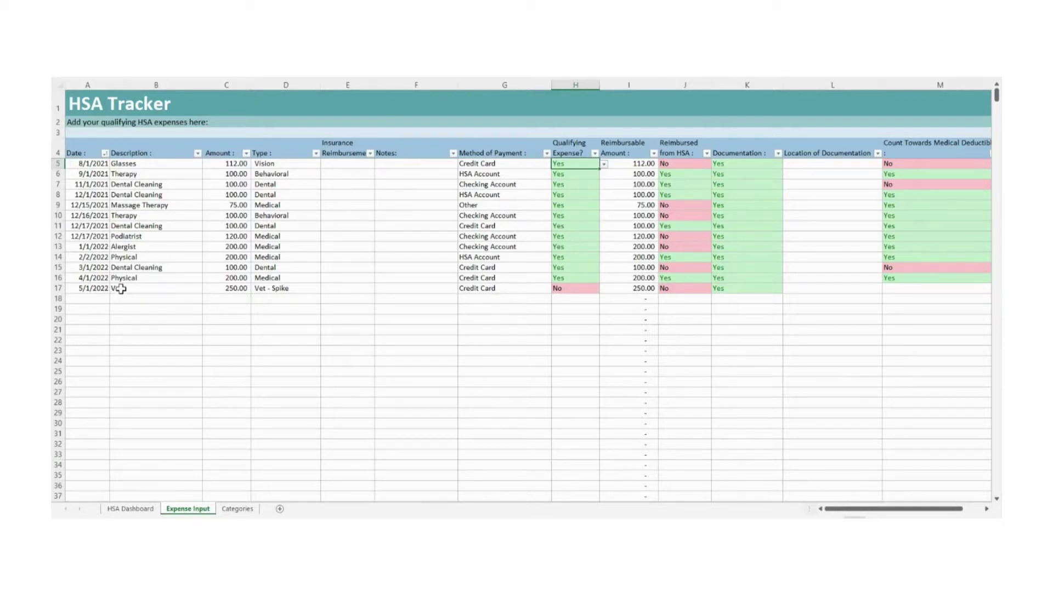
- Inspect the Vet expense's description, qualifying status and reimbursable amount
left_click(120, 289)
left_click(574, 289)
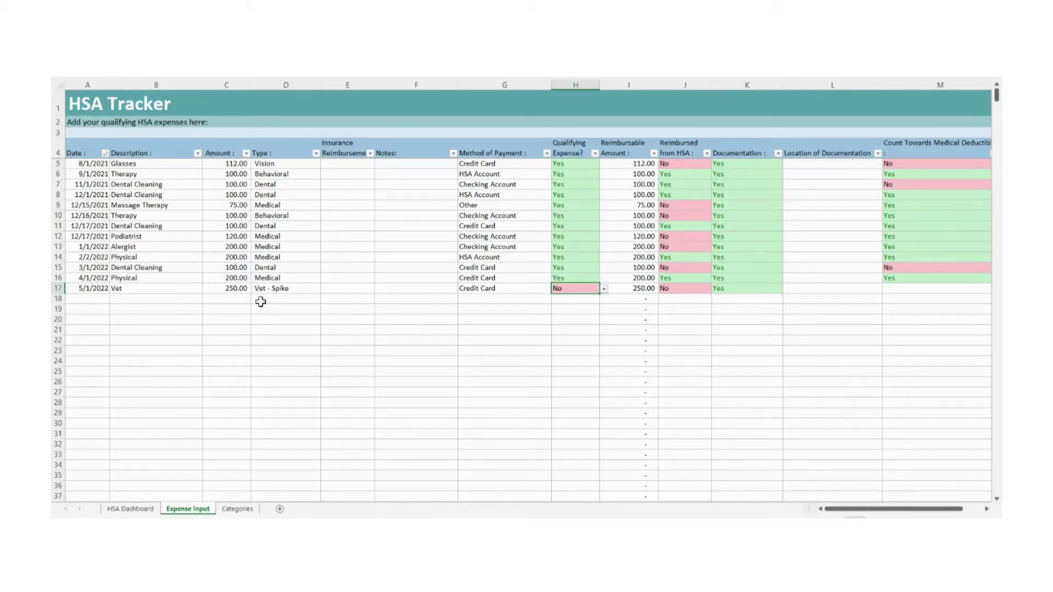
left_click(626, 291)
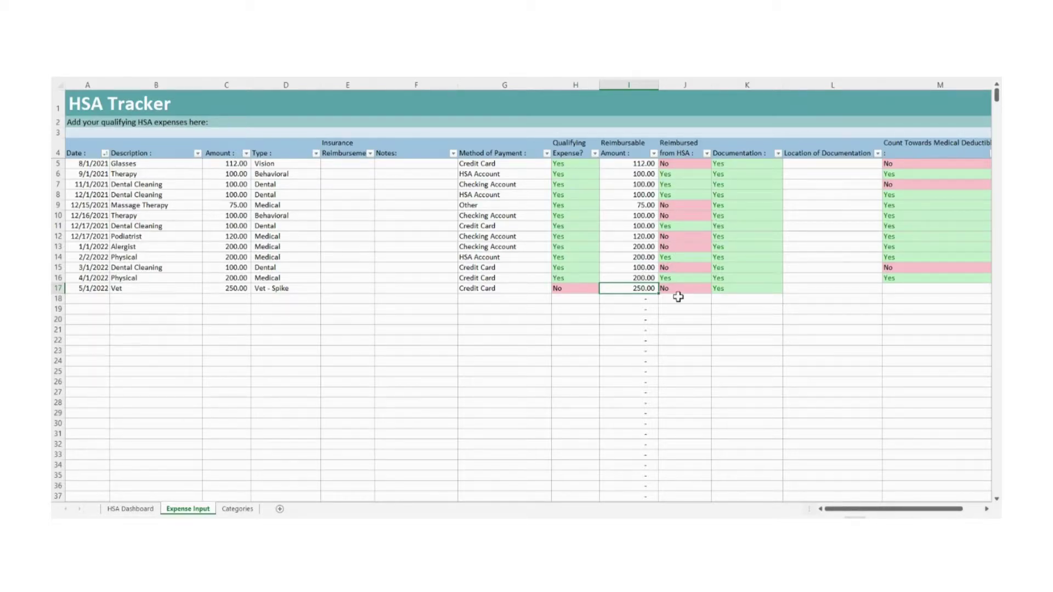
- Review the first Therapy expense's payment method and HSA reimbursement status, plus the documentation and documentation location columns
left_click(507, 175)
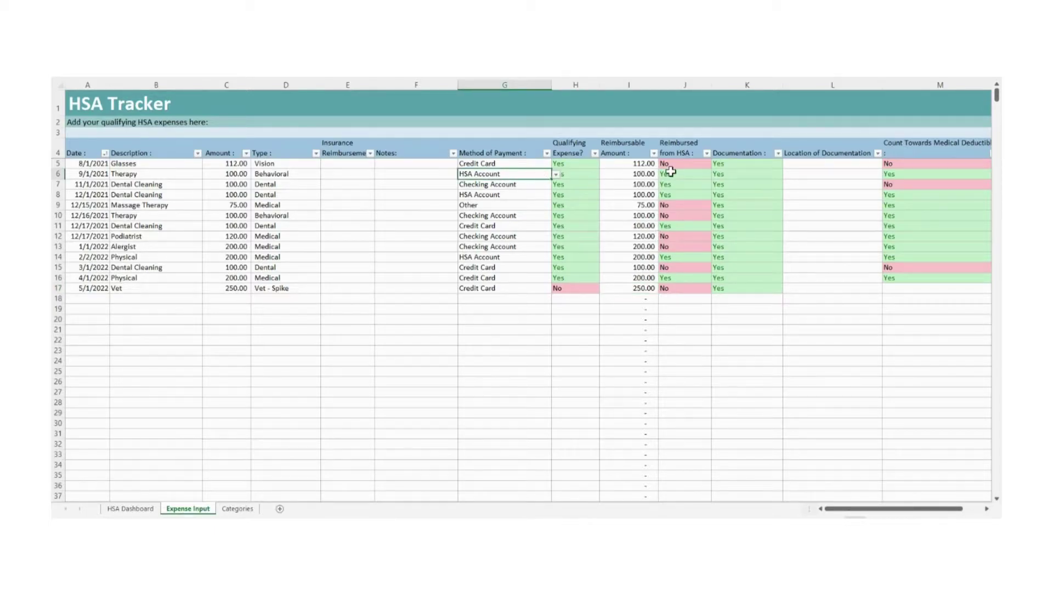
left_click(669, 172)
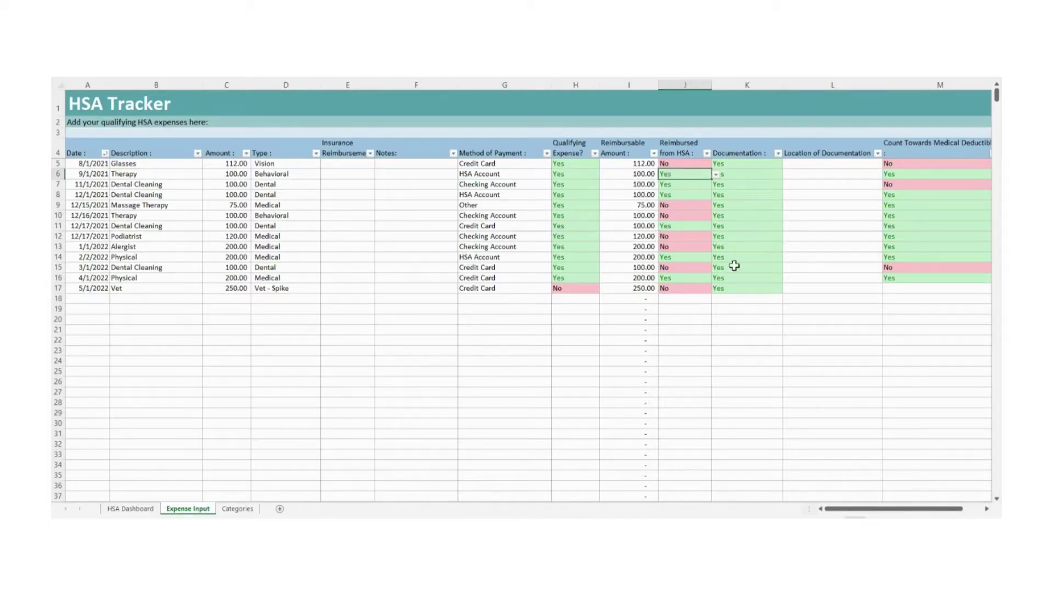
left_click(762, 320)
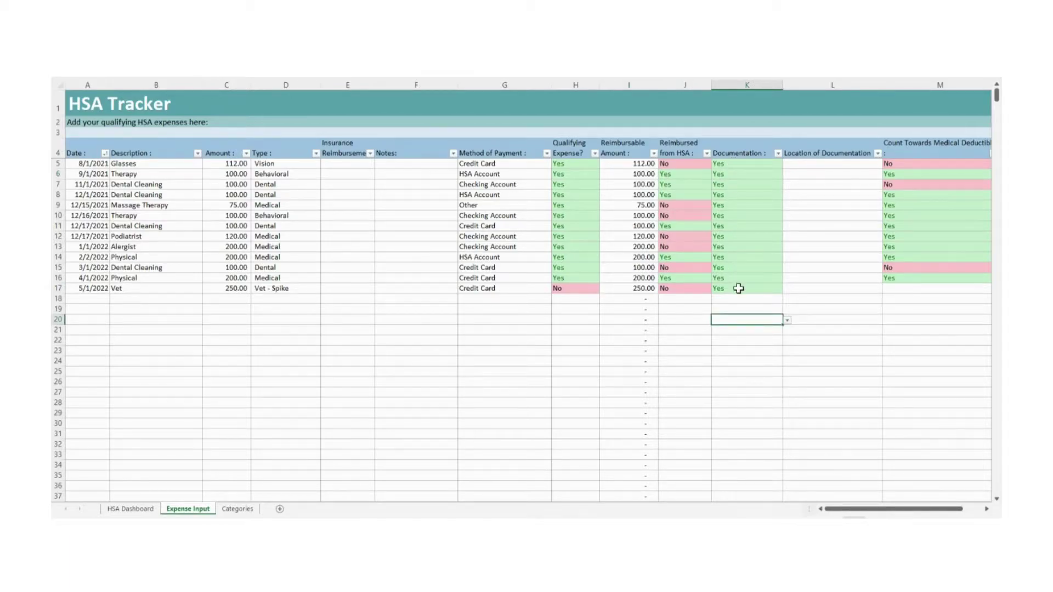
left_click_drag(814, 164, 814, 286)
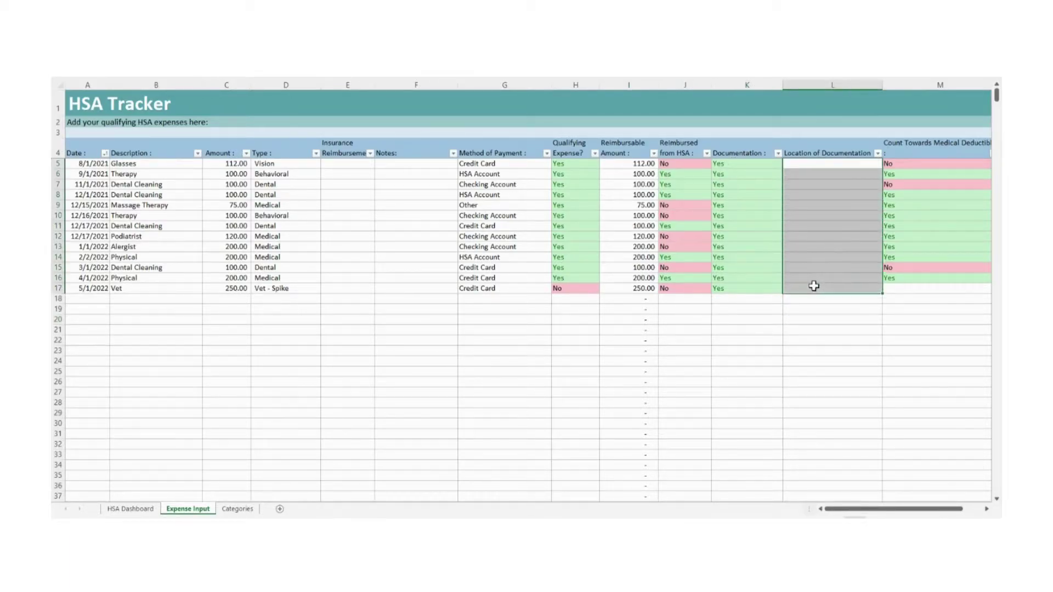
left_click(812, 322)
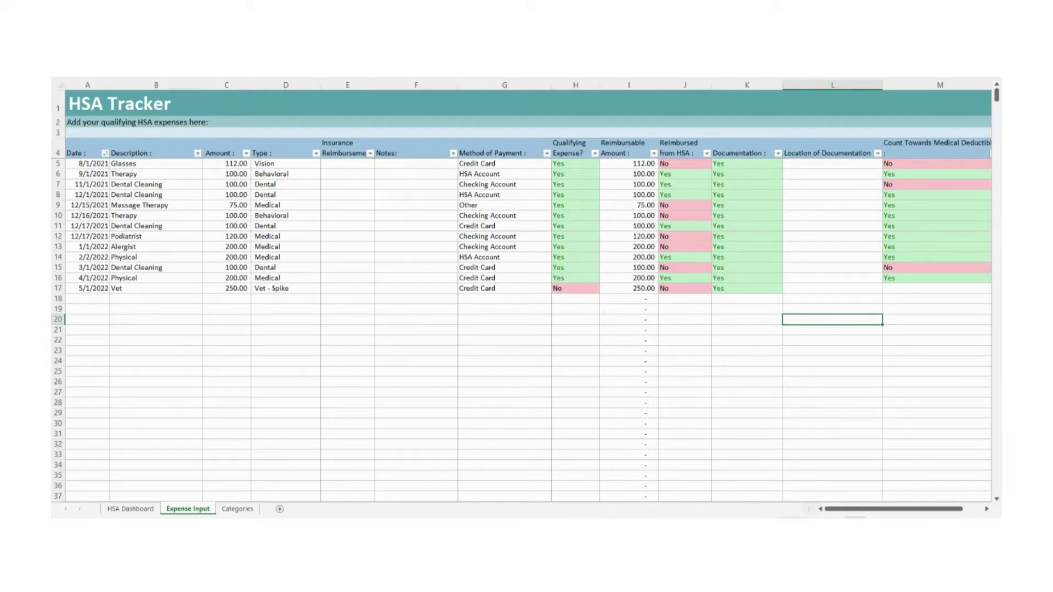
- Examine the medical deductible column, comparing the Vision expense's type with its deductible setting
left_click_drag(833, 510, 889, 516)
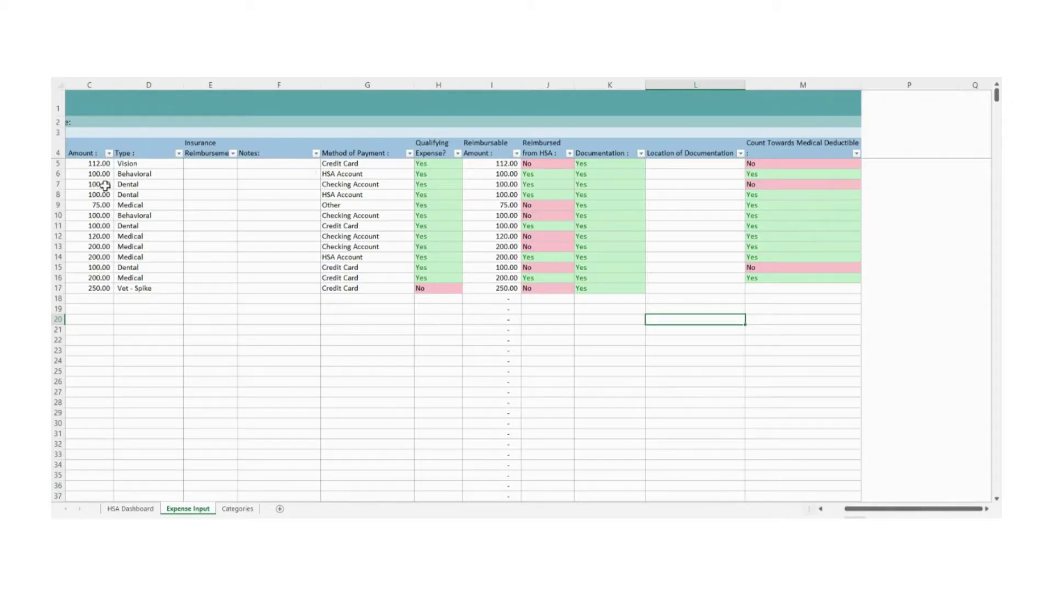
left_click(130, 164)
left_click(762, 160)
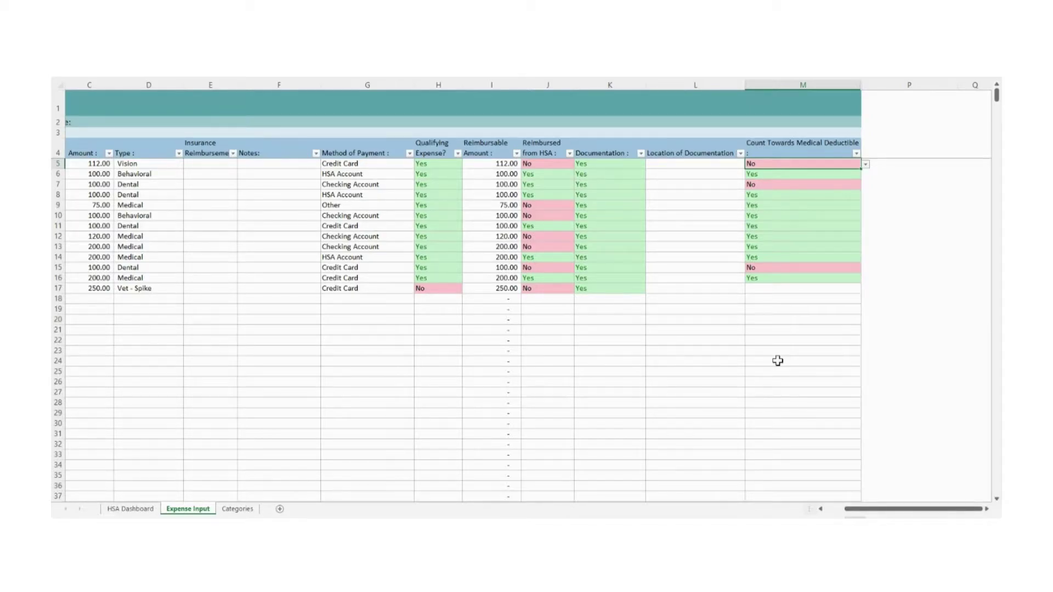
left_click_drag(862, 512, 848, 511)
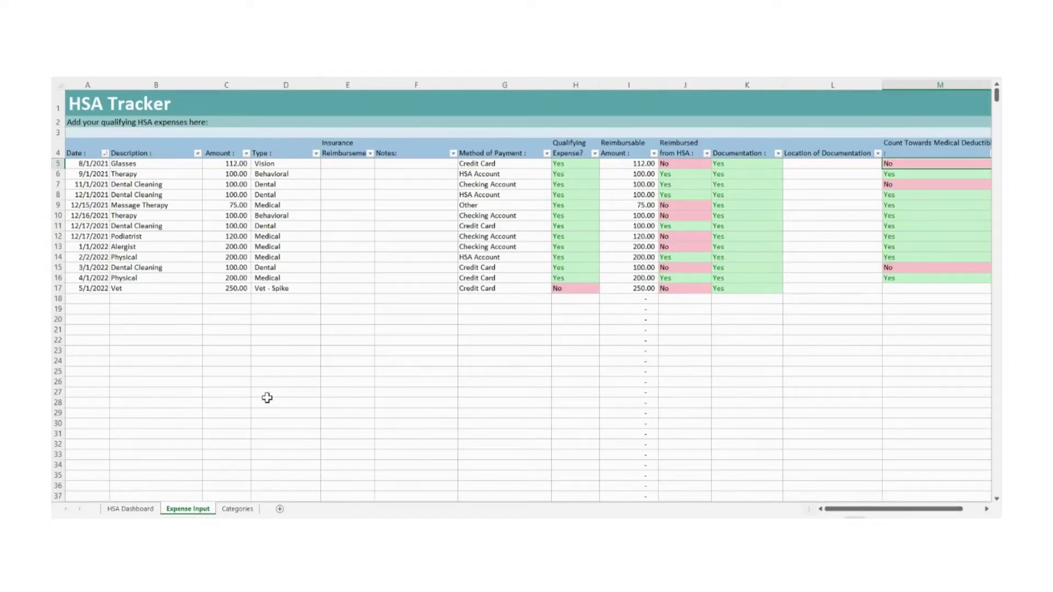
- Open the HSA Dashboard sheet and inspect its year, deductible and plan year start and end fields
left_click(134, 510)
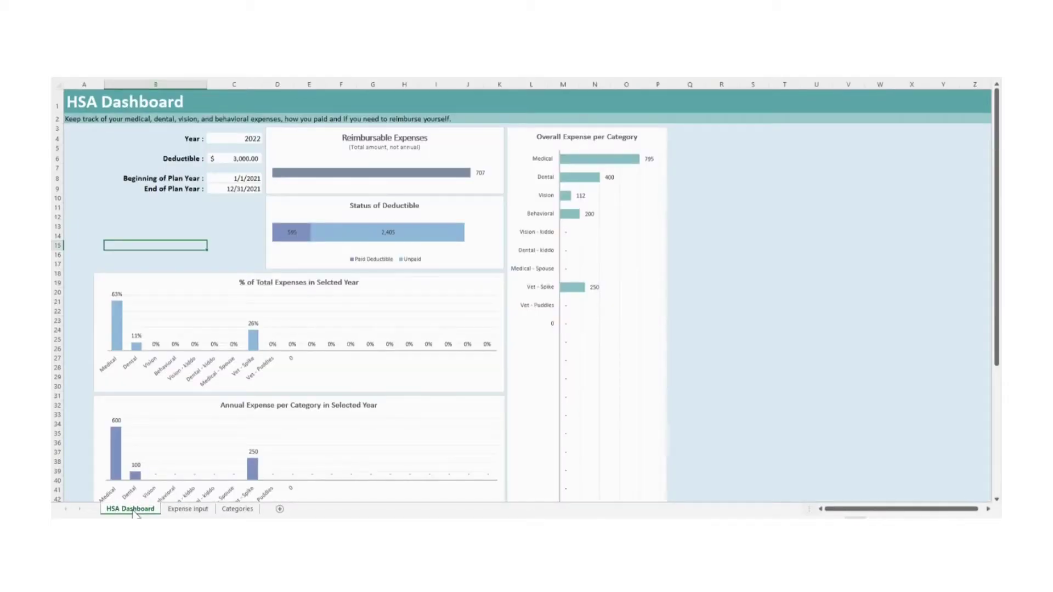
left_click(225, 138)
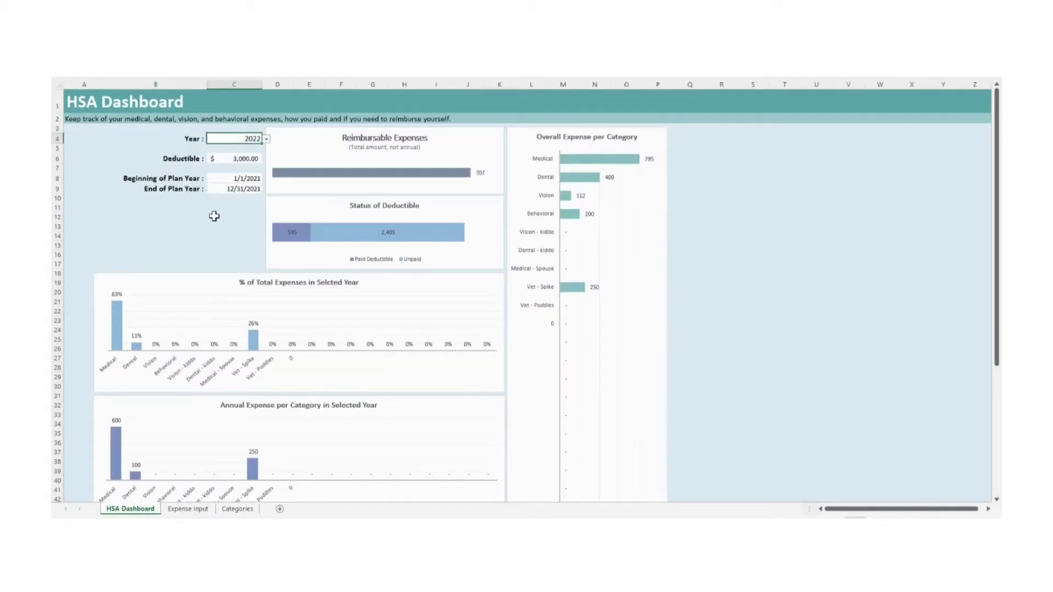
left_click(216, 158)
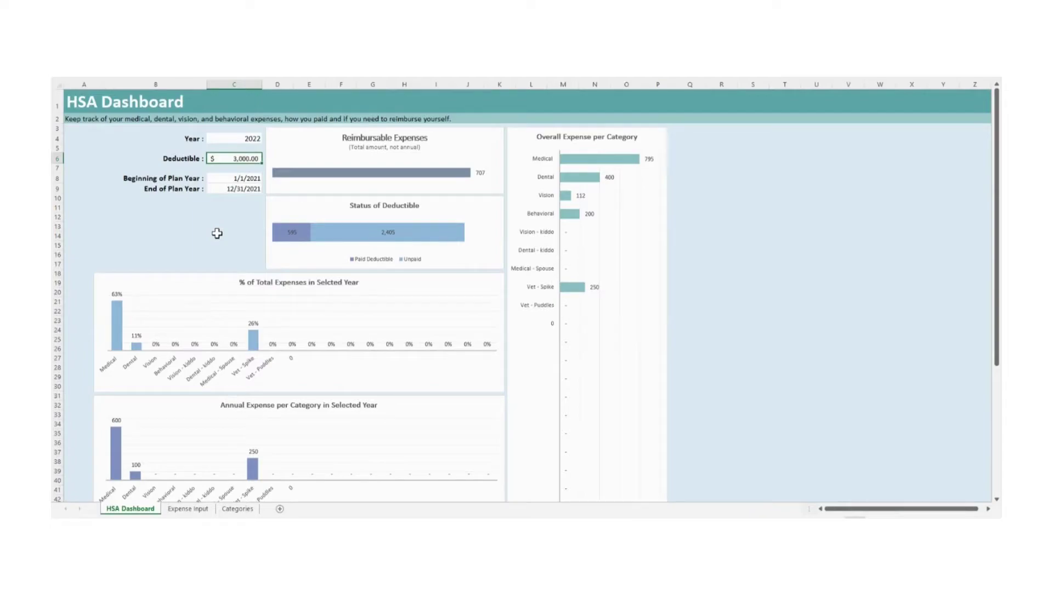
left_click(213, 178)
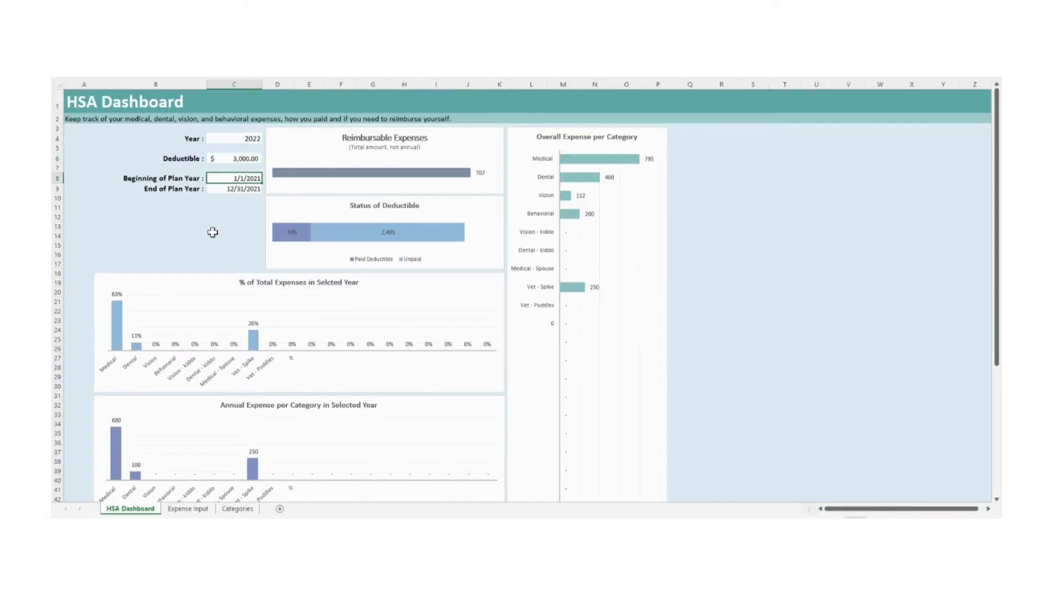
left_click(220, 189)
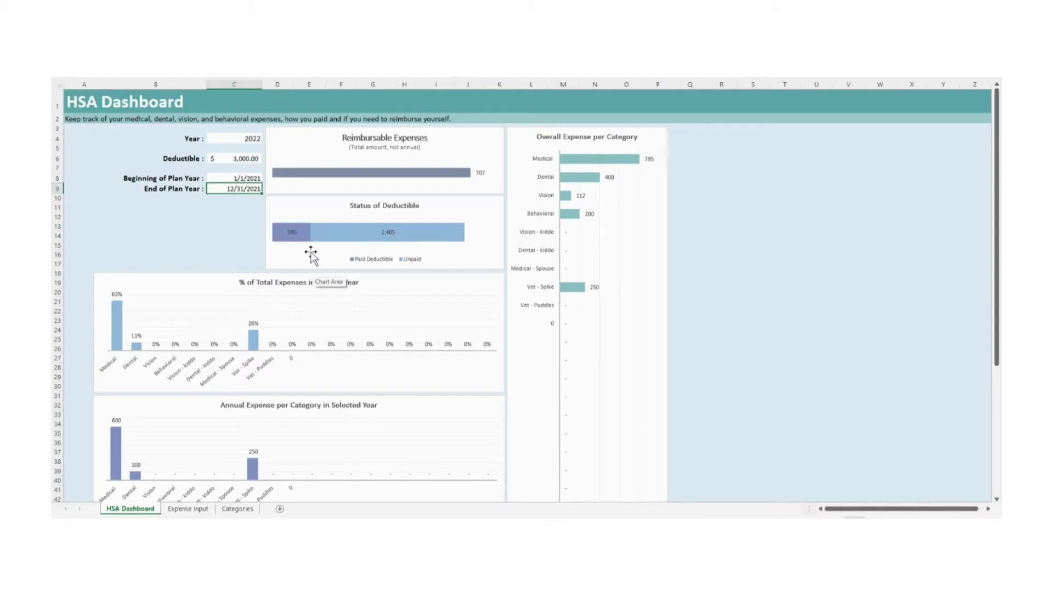
left_click(244, 160)
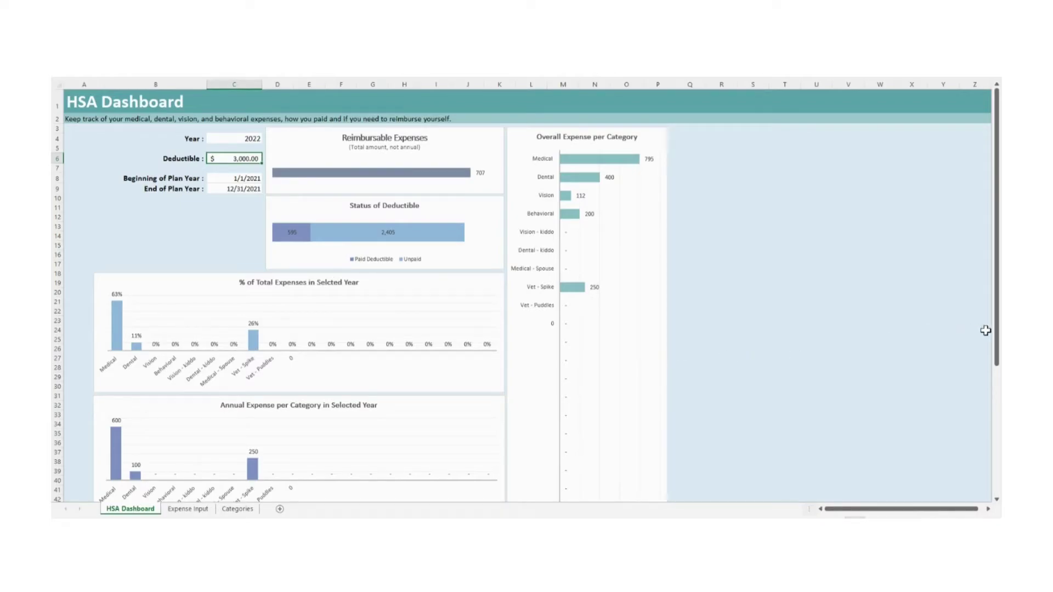
- Review the dashboard's overall category, percentage and annual expense charts together with the year selection that drives them
left_click_drag(997, 336, 997, 345)
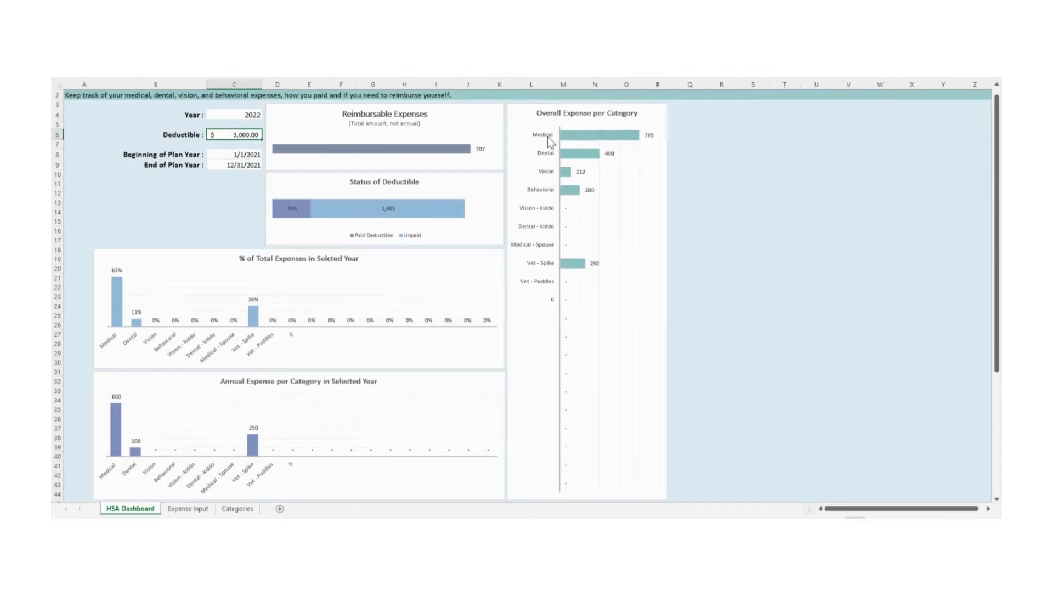
left_click_drag(998, 312, 1001, 324)
scroll(324, 266, "down", 1)
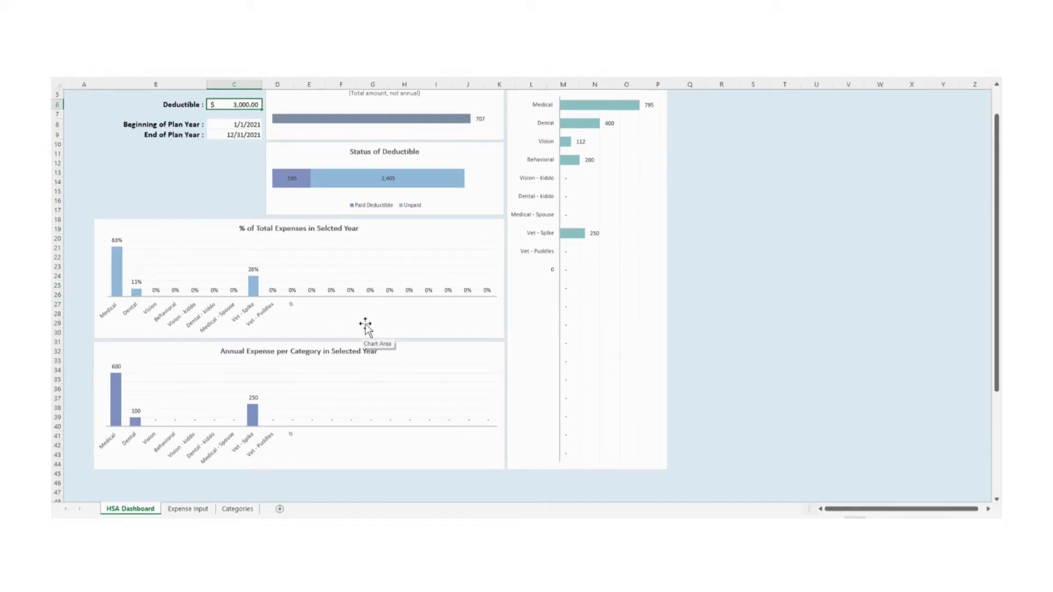
scroll(345, 285, "up", 2)
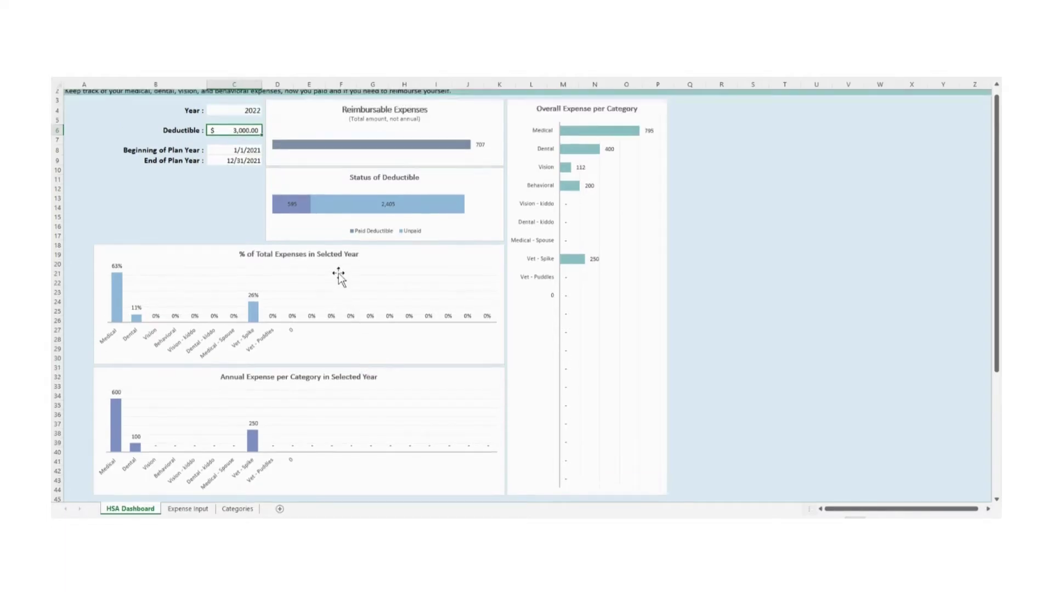
left_click(230, 137)
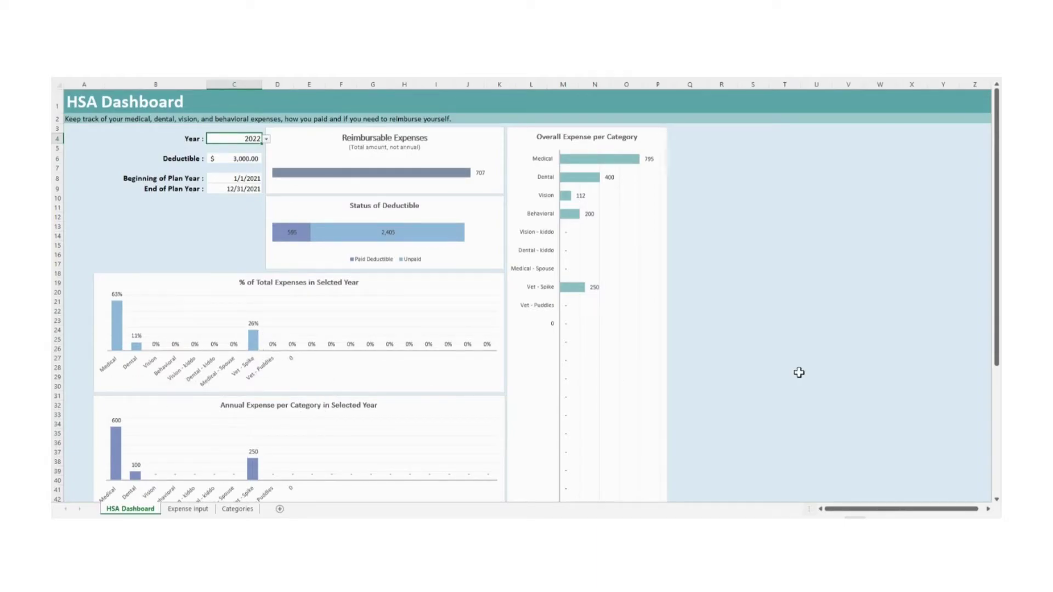
scroll(790, 349, "down", 1)
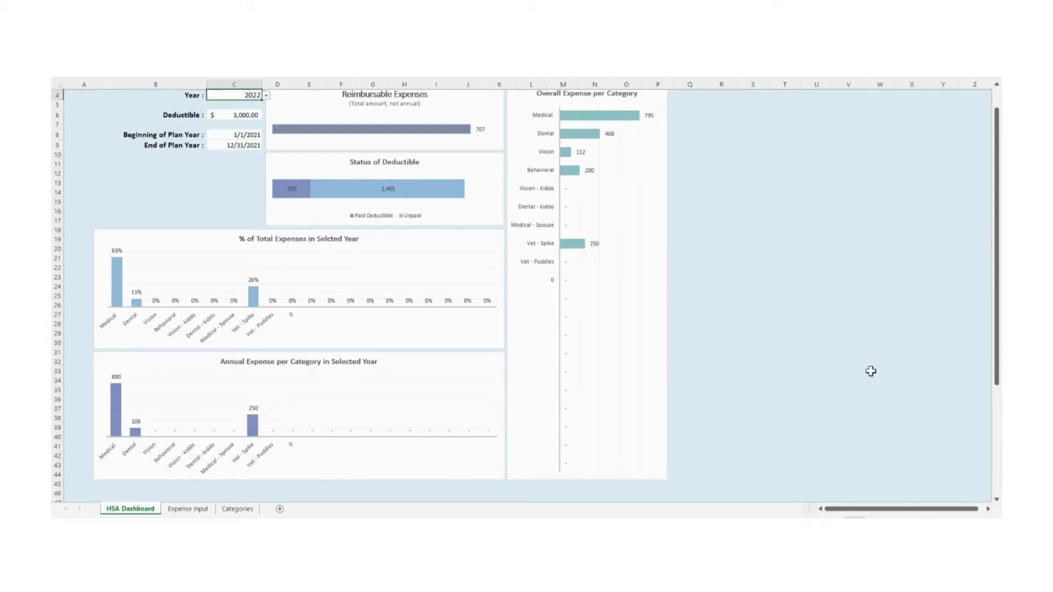
scroll(871, 371, "up", 1)
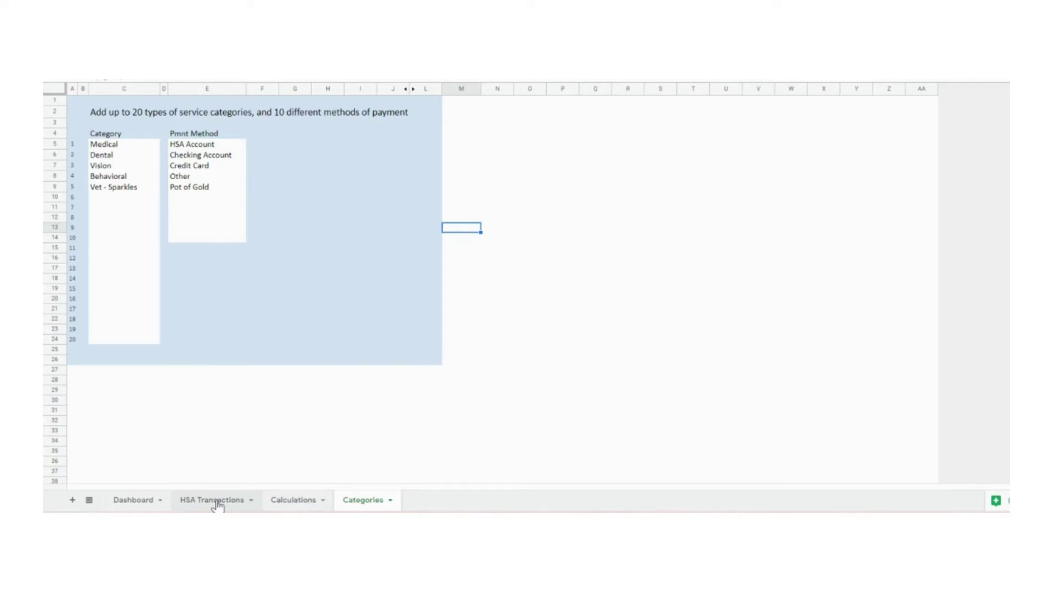
- Open the HSA Transactions sheet in the Google Sheets version and check the Glasses expense's date, reimbursable amount and HSA reimbursement status
left_click(200, 505)
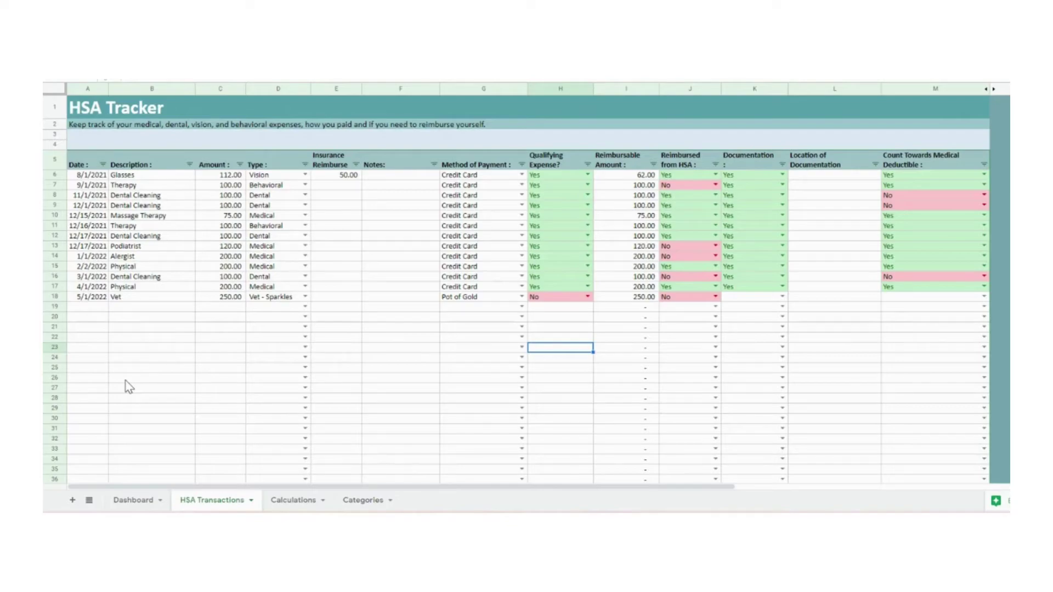
left_click(77, 174)
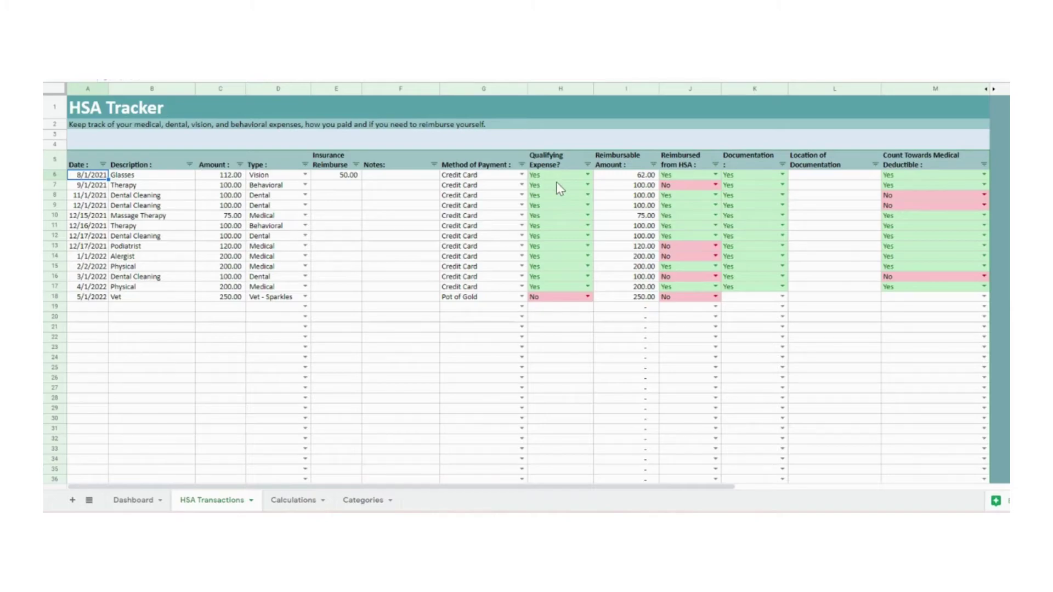
left_click(613, 177)
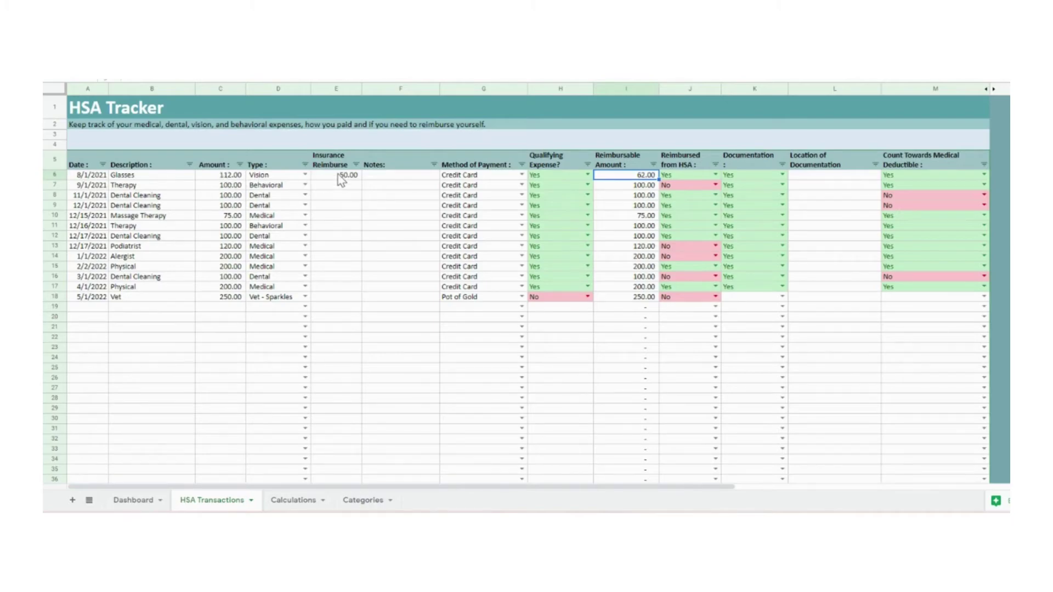
left_click(695, 174)
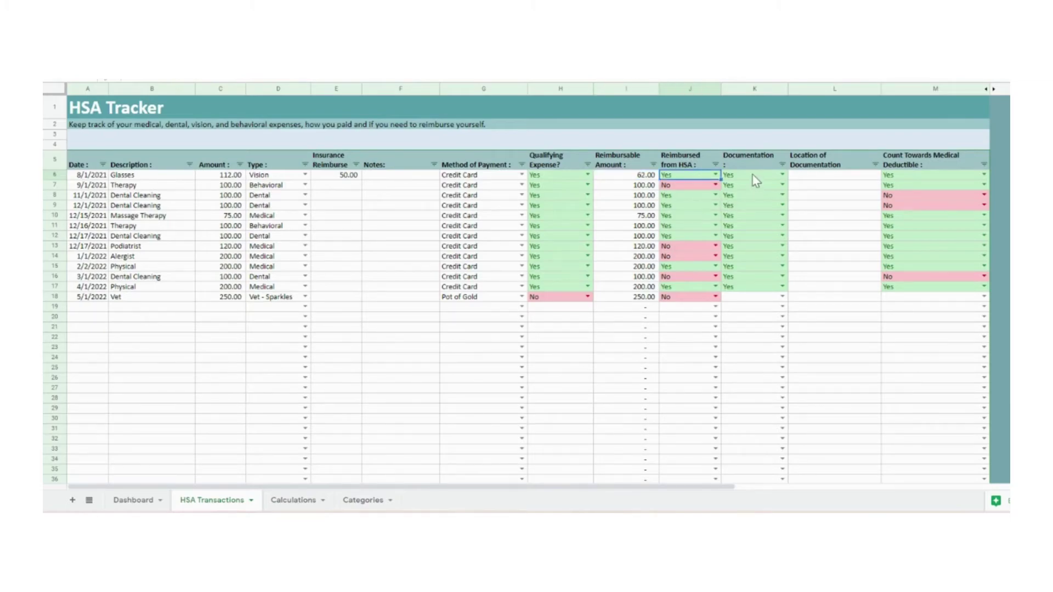
- Check the Glasses expense's documentation location, and inspect the deductible and plan year start and end fields on the Dashboard sheet
left_click(812, 180)
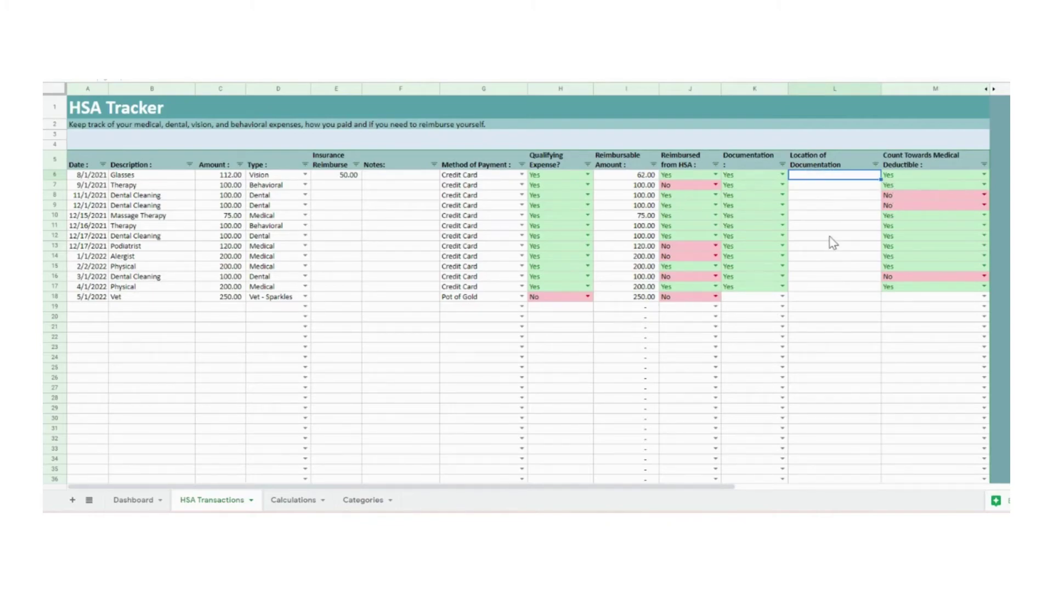
left_click(134, 500)
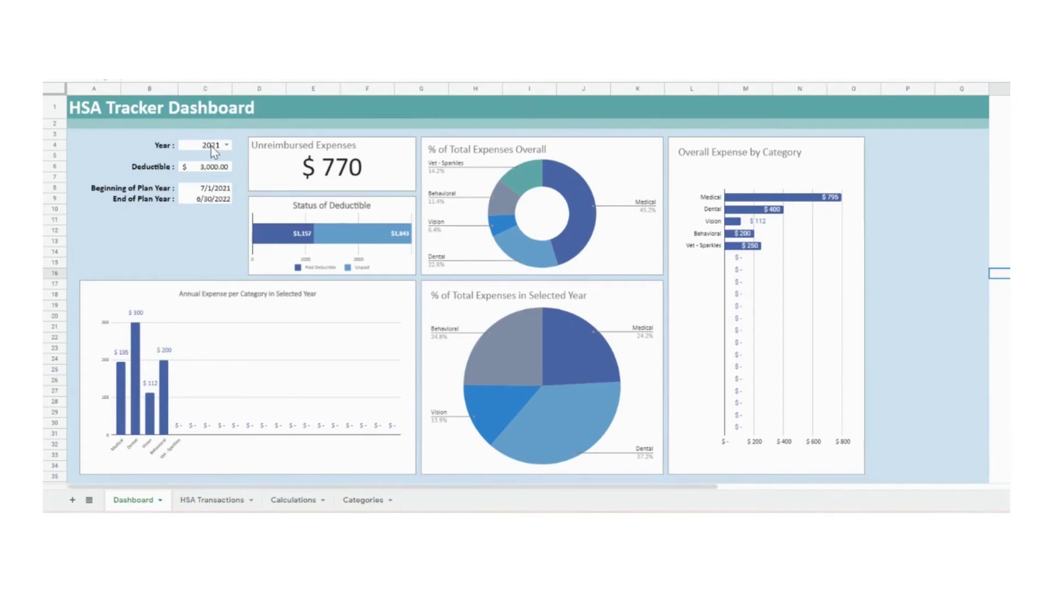
left_click(206, 168)
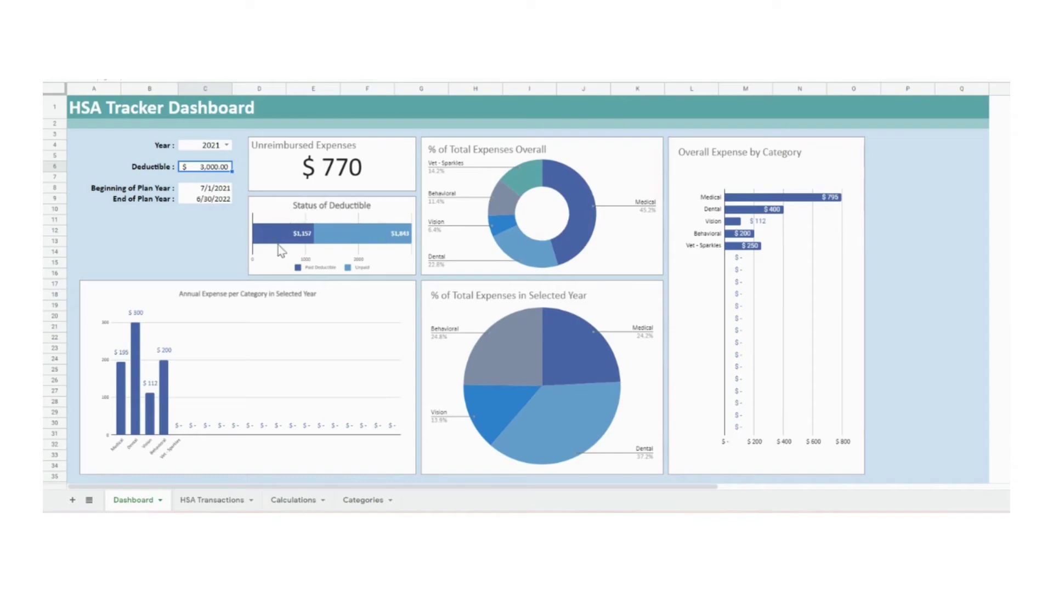
left_click(219, 190)
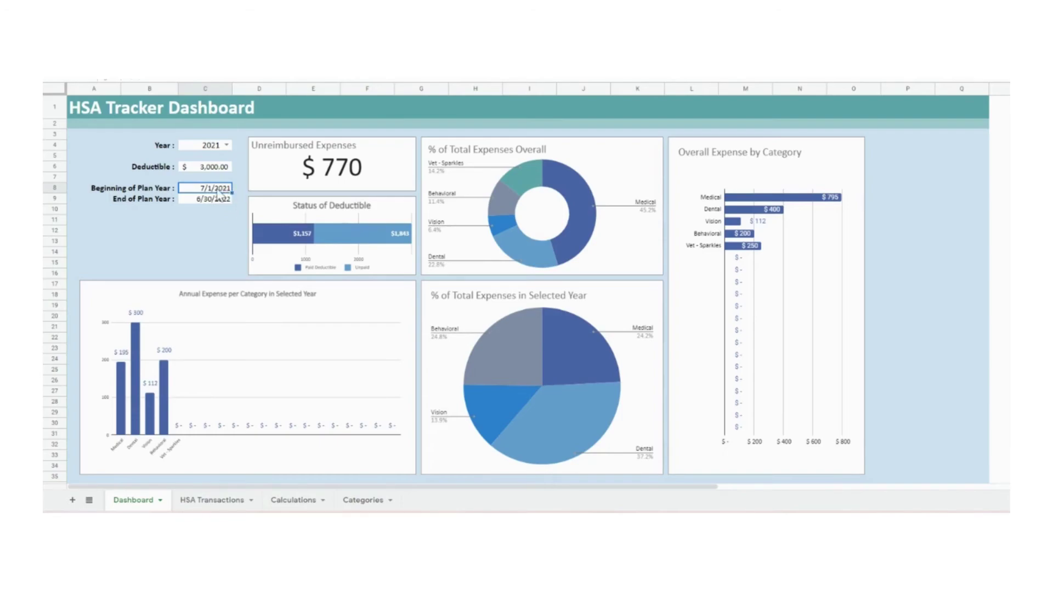
key("Down")
left_click(224, 232)
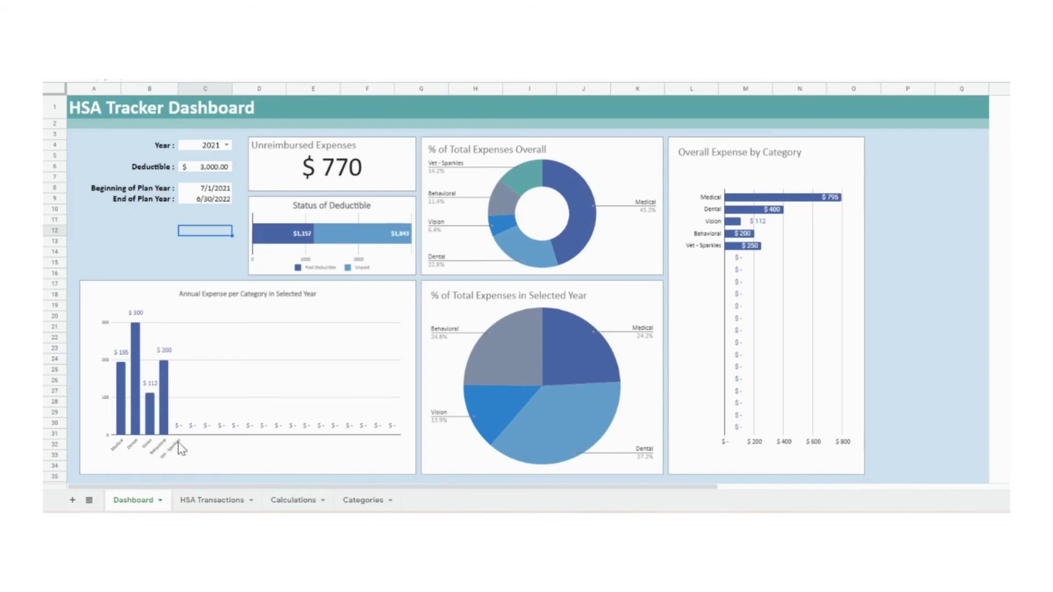
- Set the dashboard's year to 2022 to update the selected-year expense charts
left_click(140, 255)
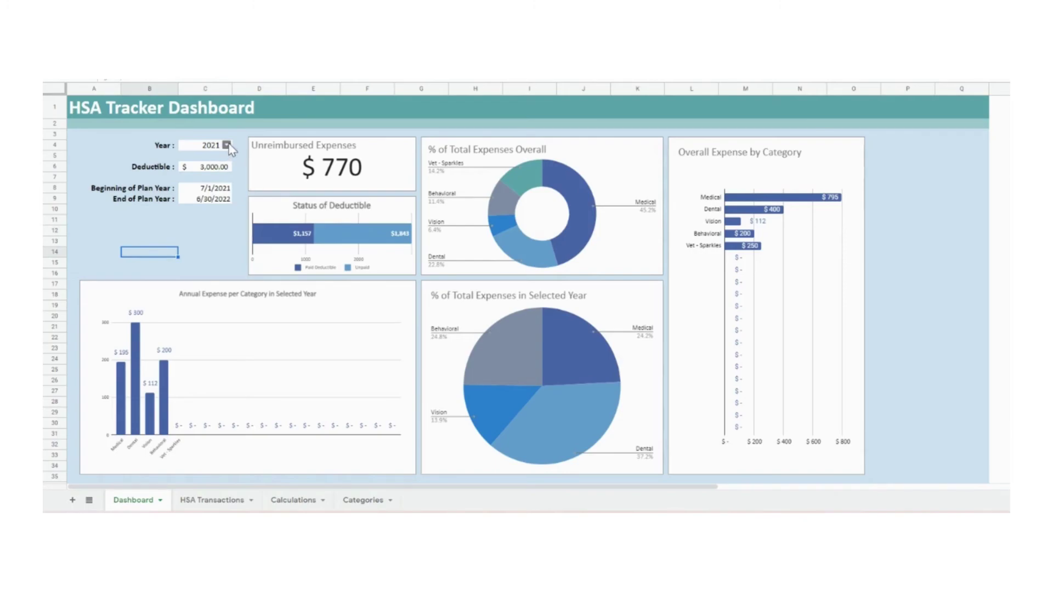
left_click(227, 146)
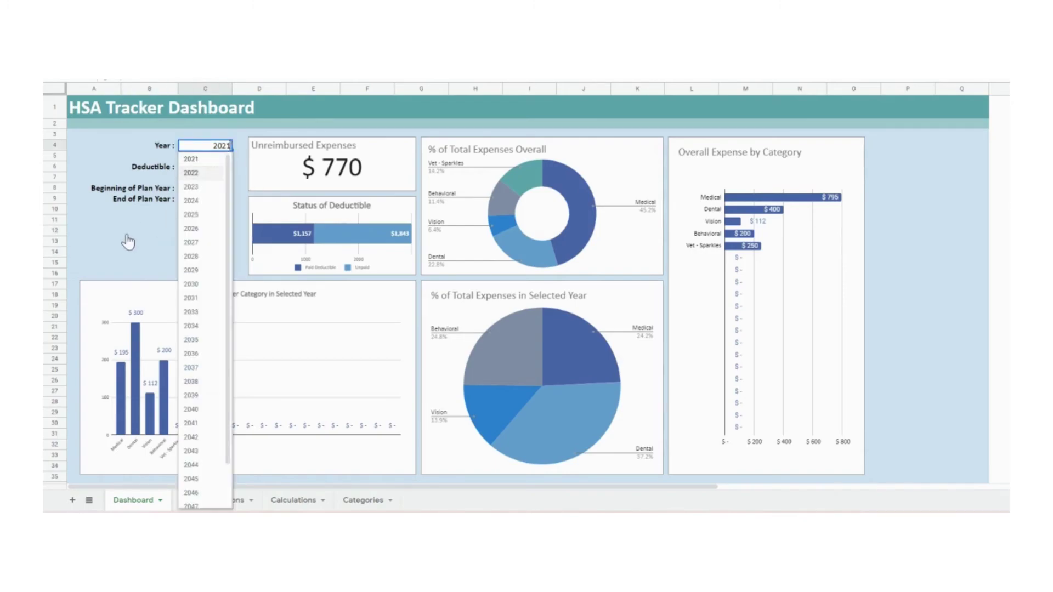
key("Return")
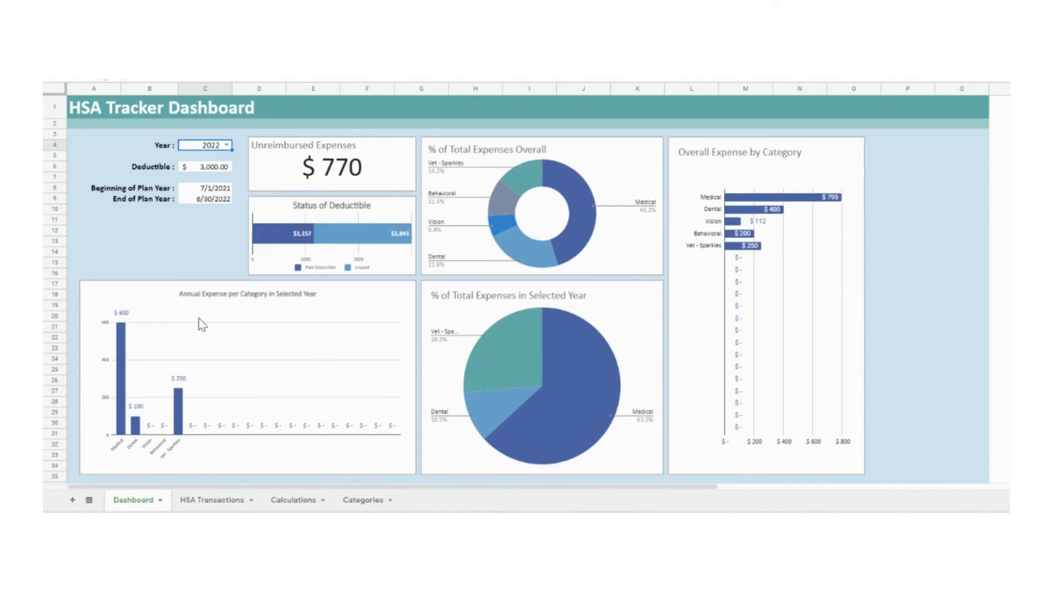
left_click(903, 396)
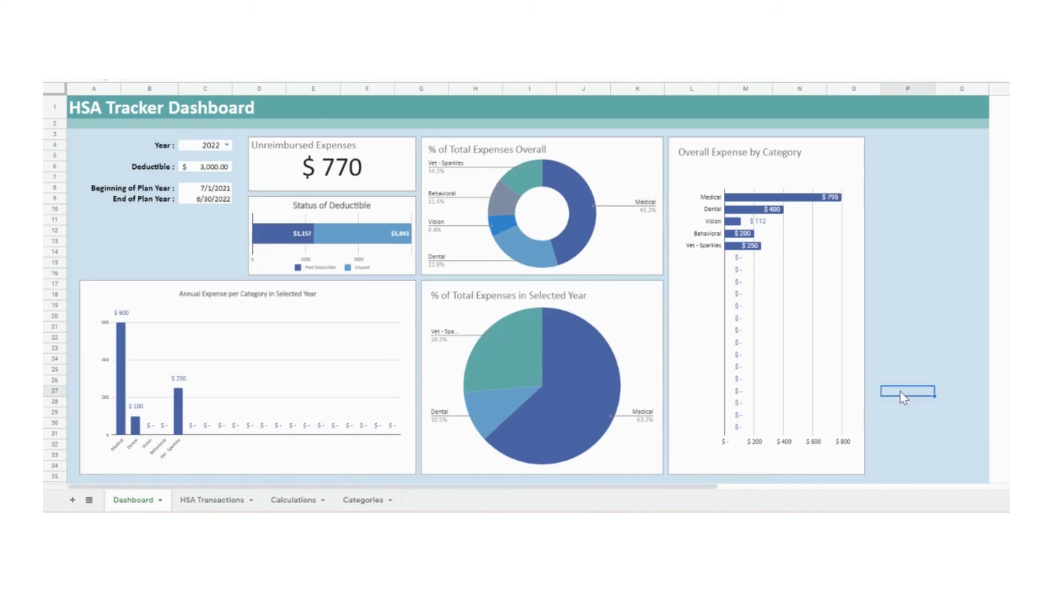